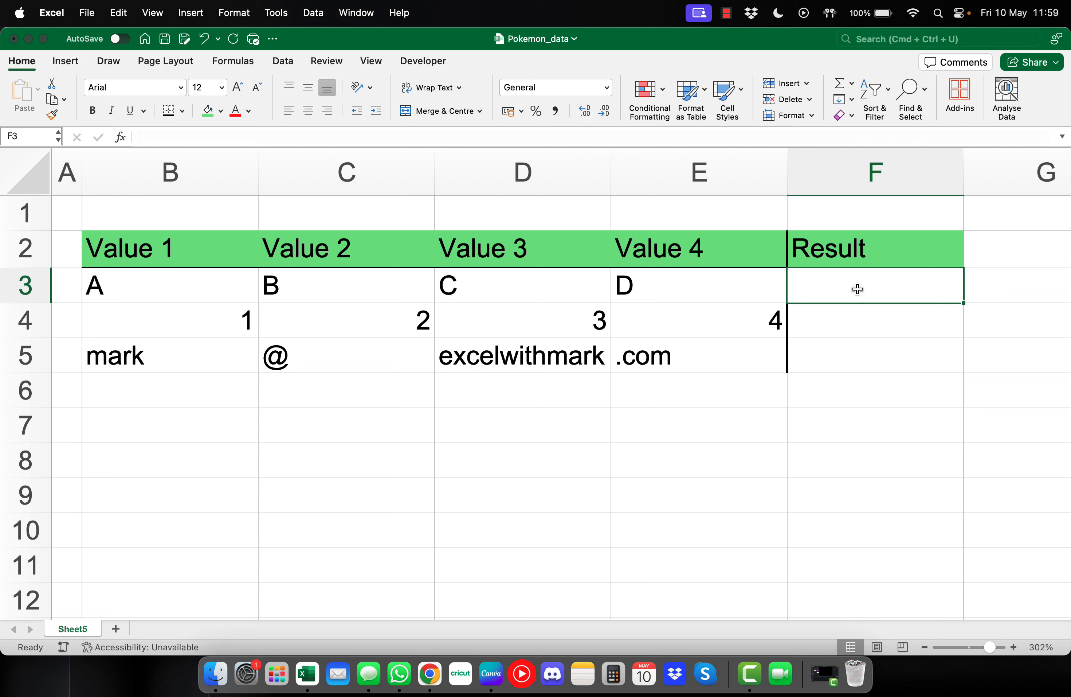
Start a TEXTJOIN formula in cell F3, the first row of the Result column.
type("=")
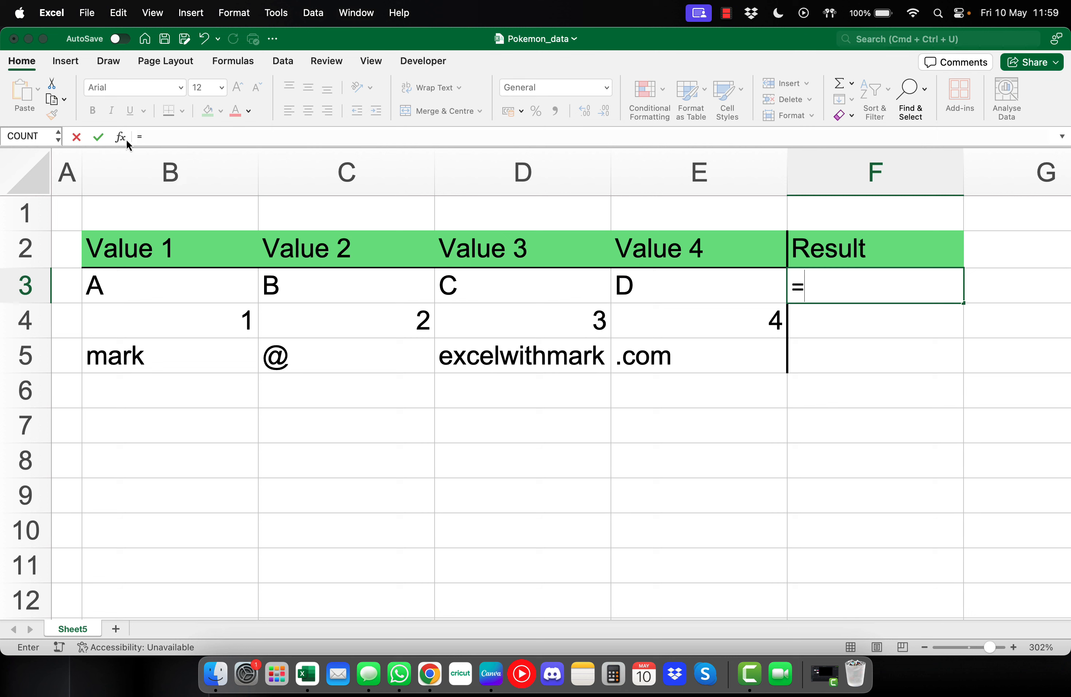
type("text")
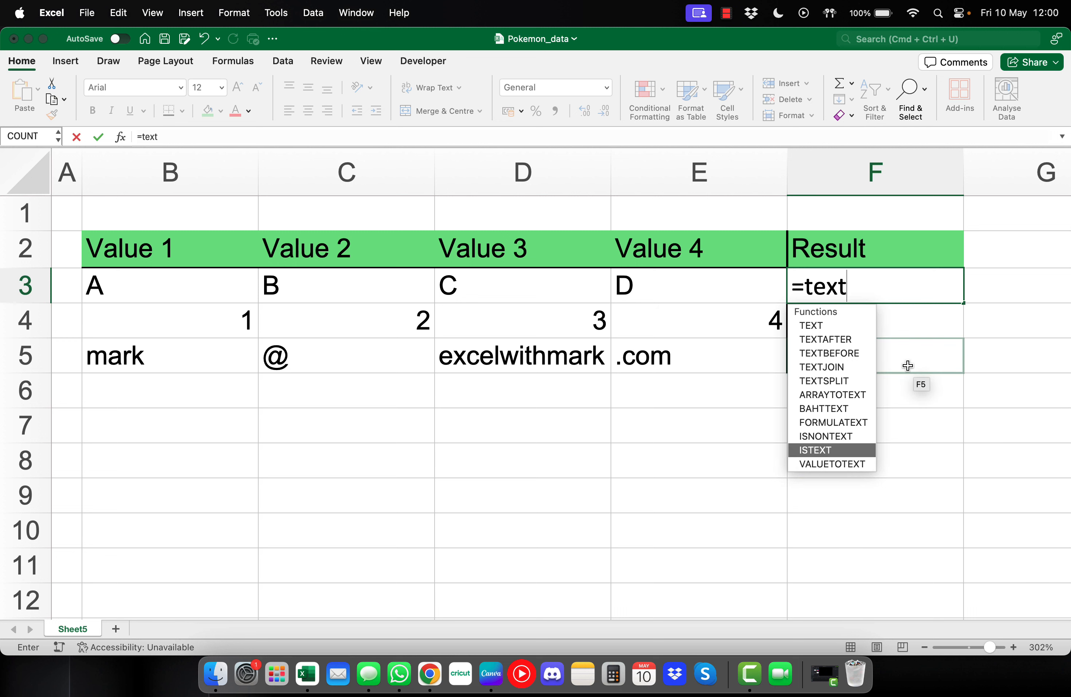
key("Up")
key("Up")
key("Up")
key("Up")
key("Up")
key("Up")
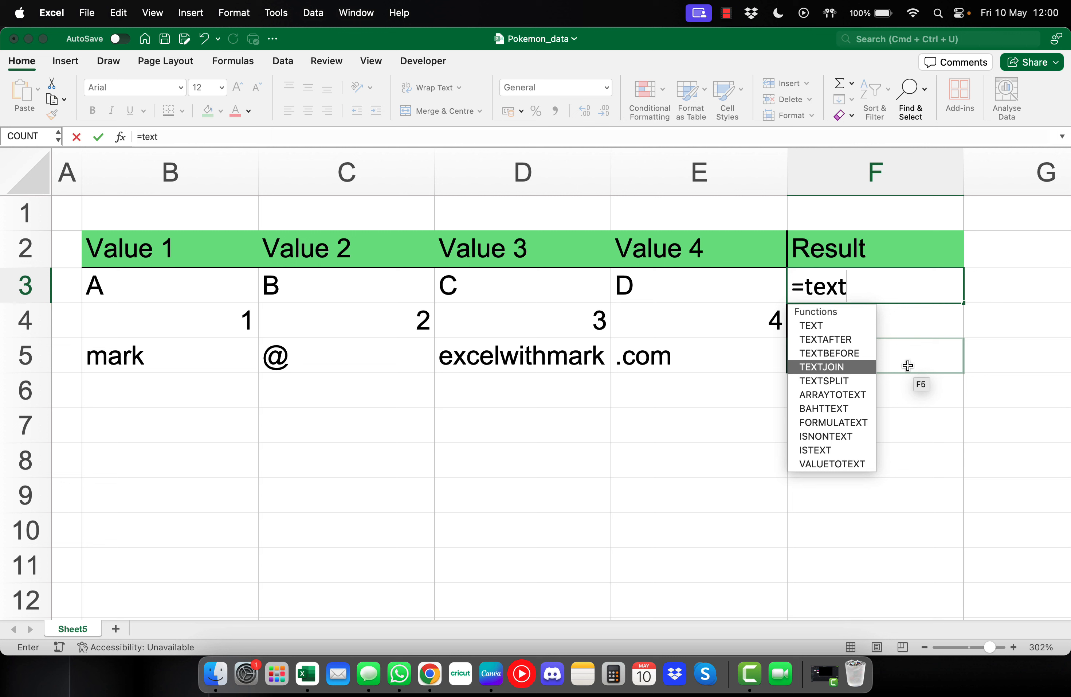
key("Tab")
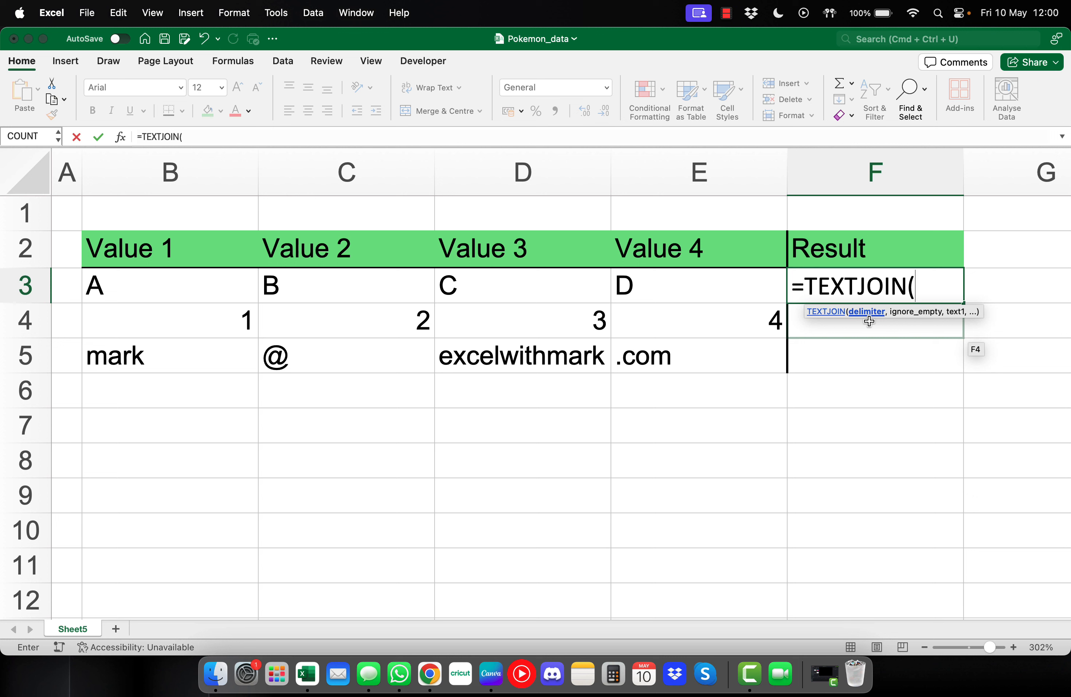
Set the TEXTJOIN delimiter to a comma (",") and the ignore_empty argument to TRUE in F3.
type("\",\"")
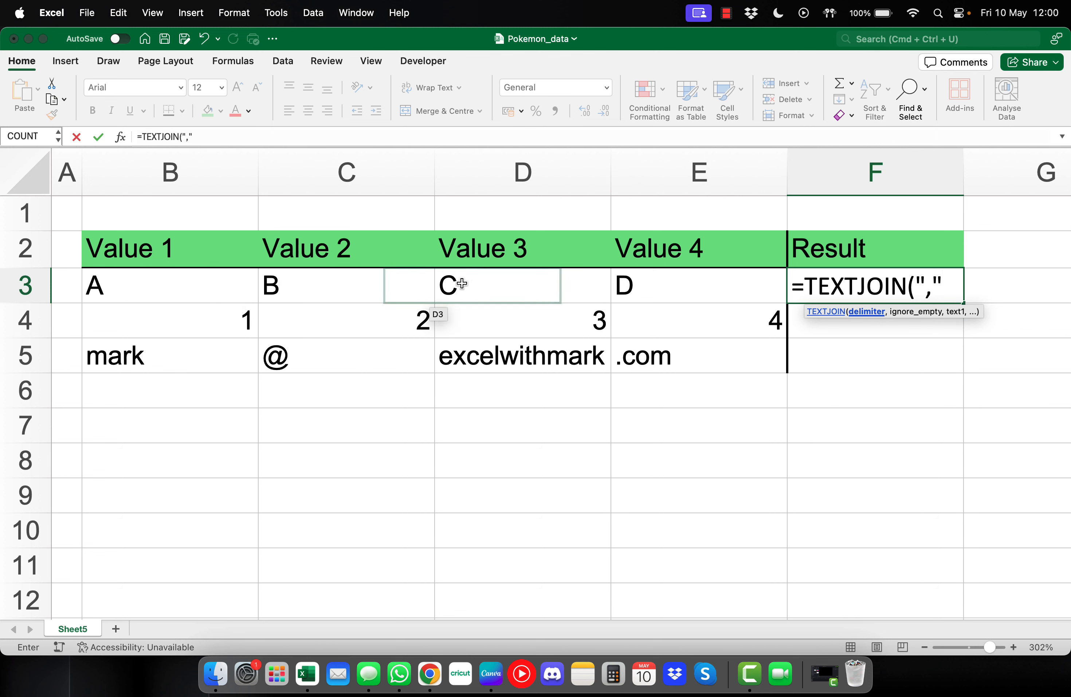
type(",")
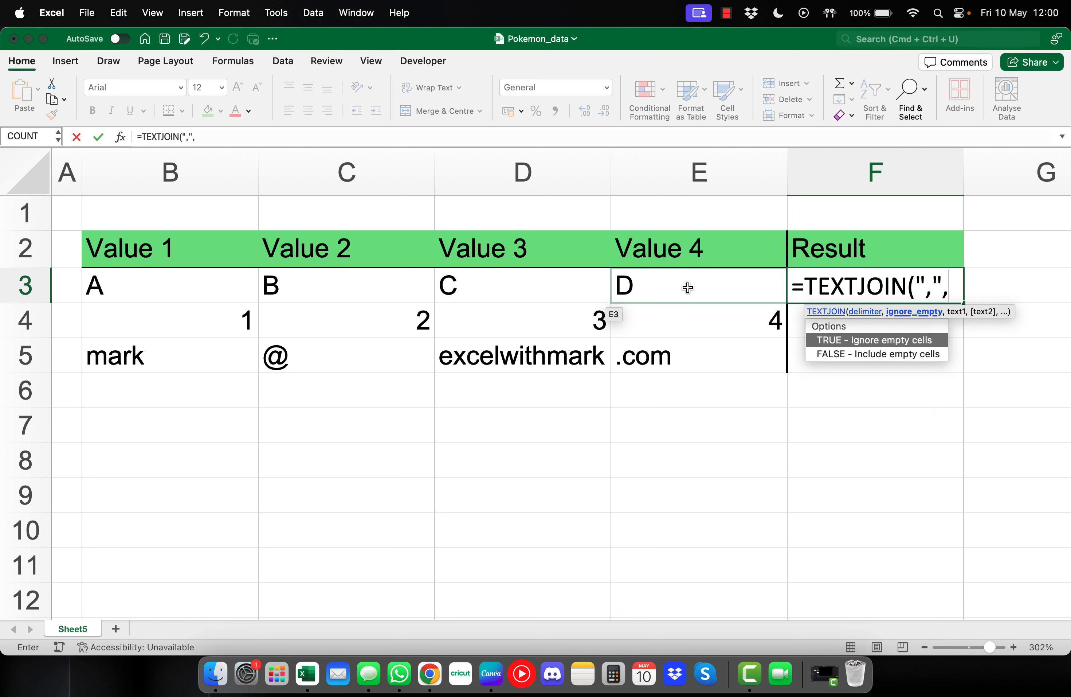
double_click(895, 344)
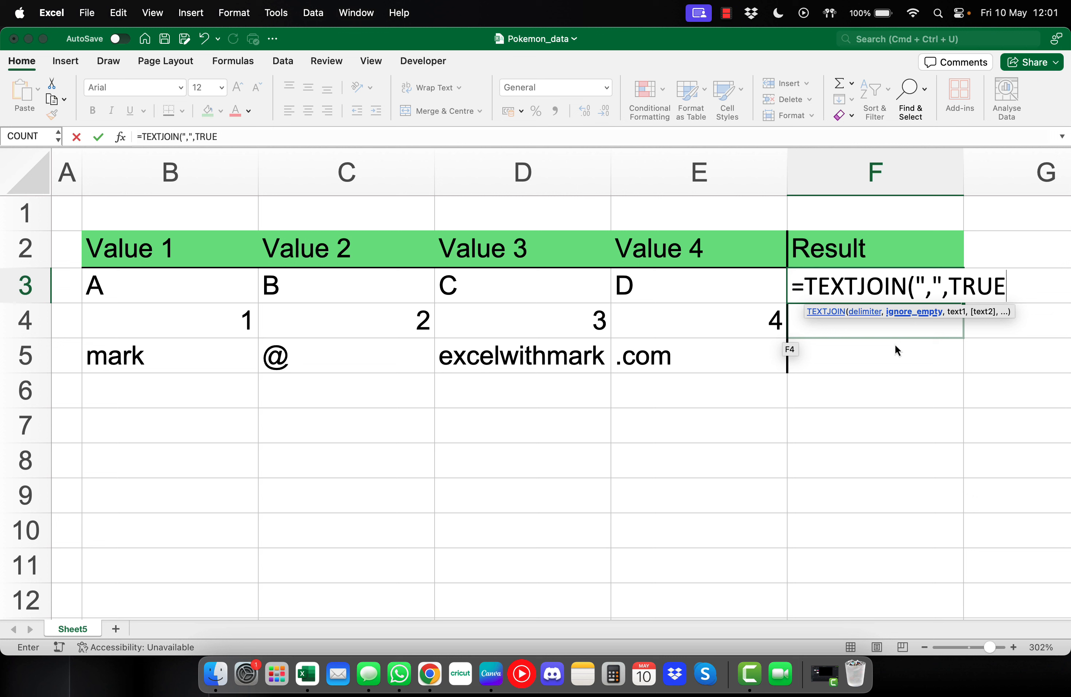
type(",")
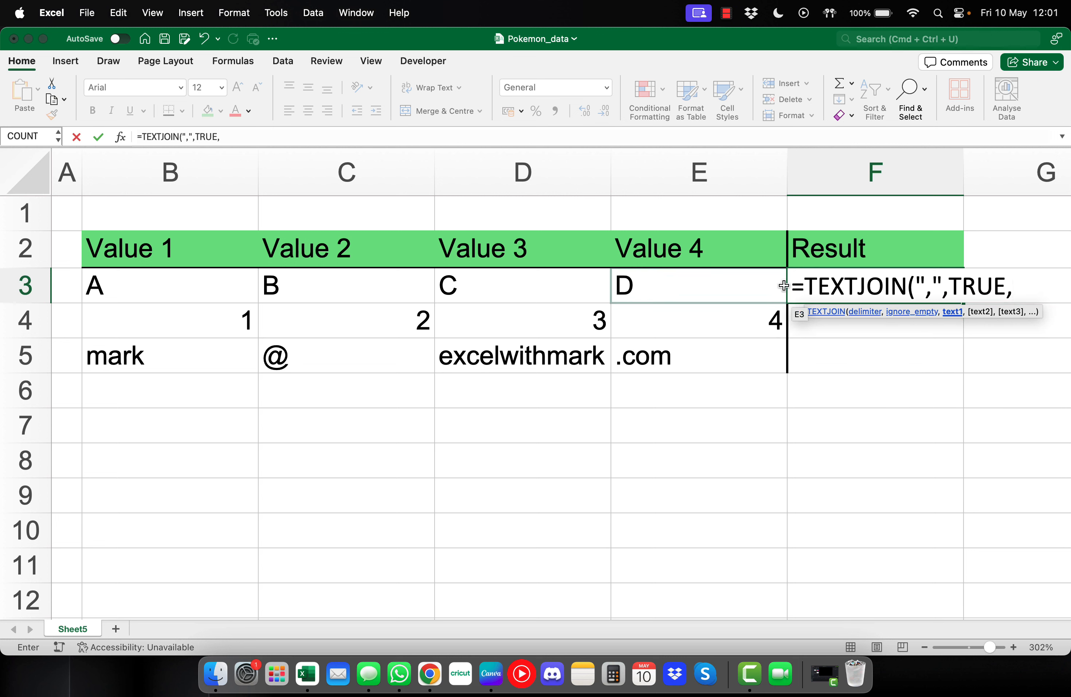
Complete the F3 formula with B3, C3, D3 and E3 as separate text arguments.
left_click(241, 286)
type(",")
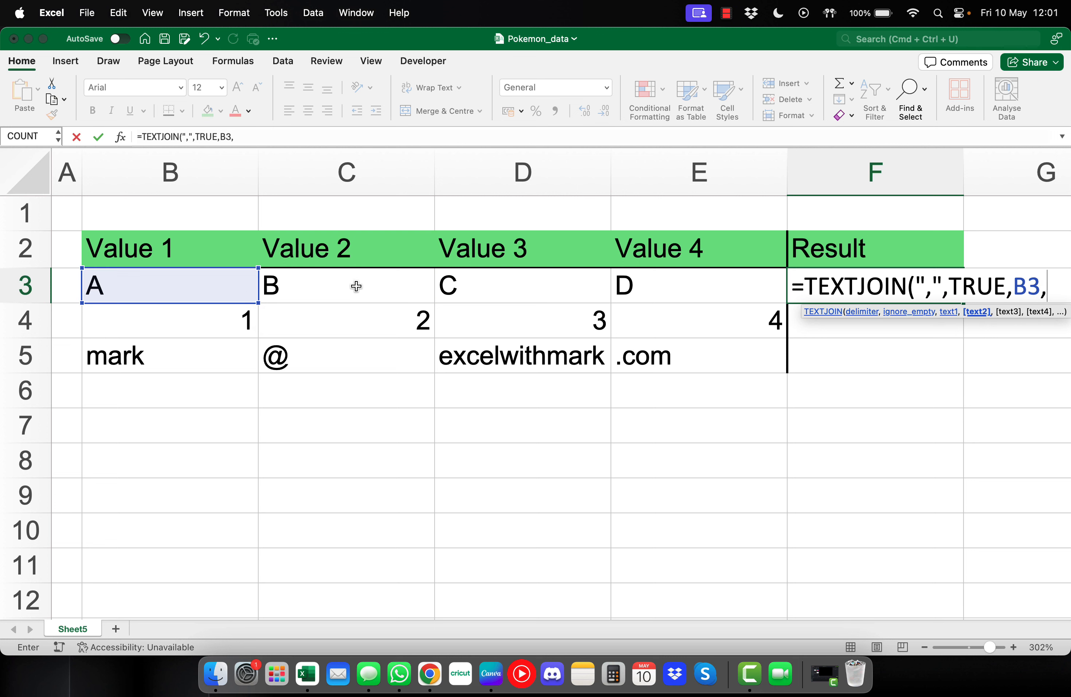
left_click(346, 284)
type(",")
left_click(543, 304)
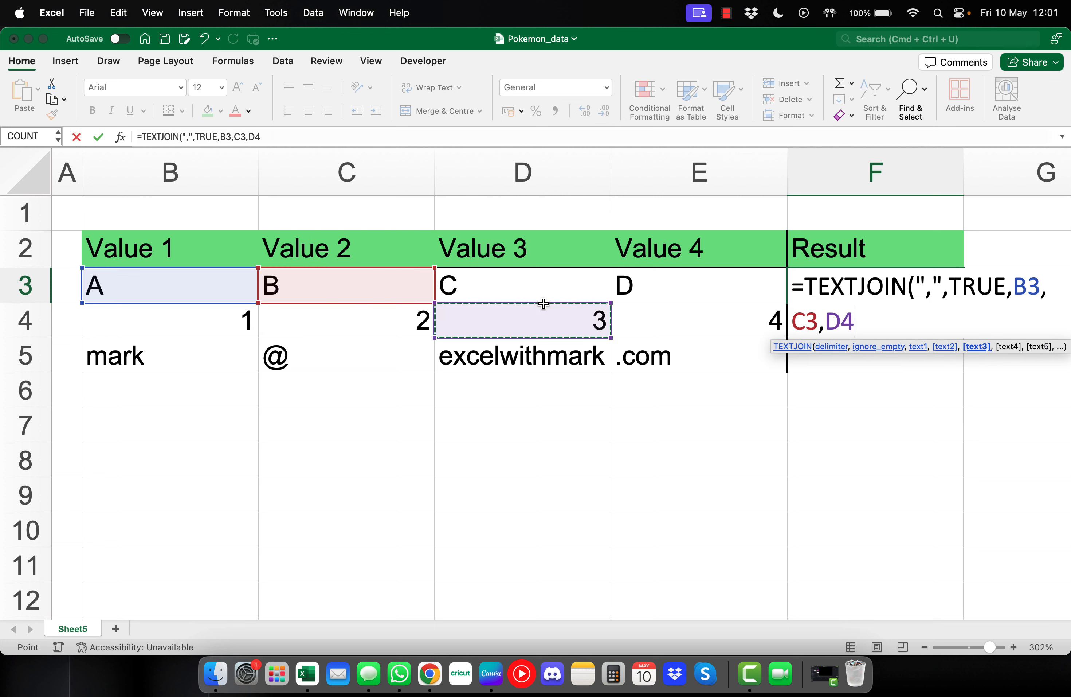
left_click(547, 285)
type(",")
left_click(693, 285)
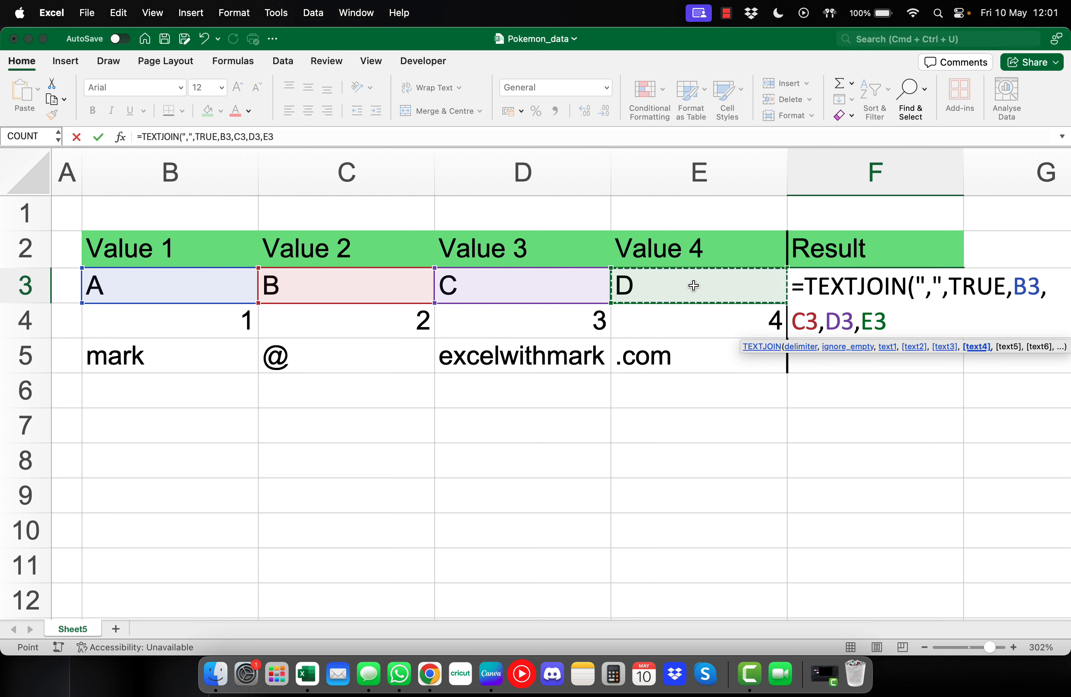
type(")")
key("Return")
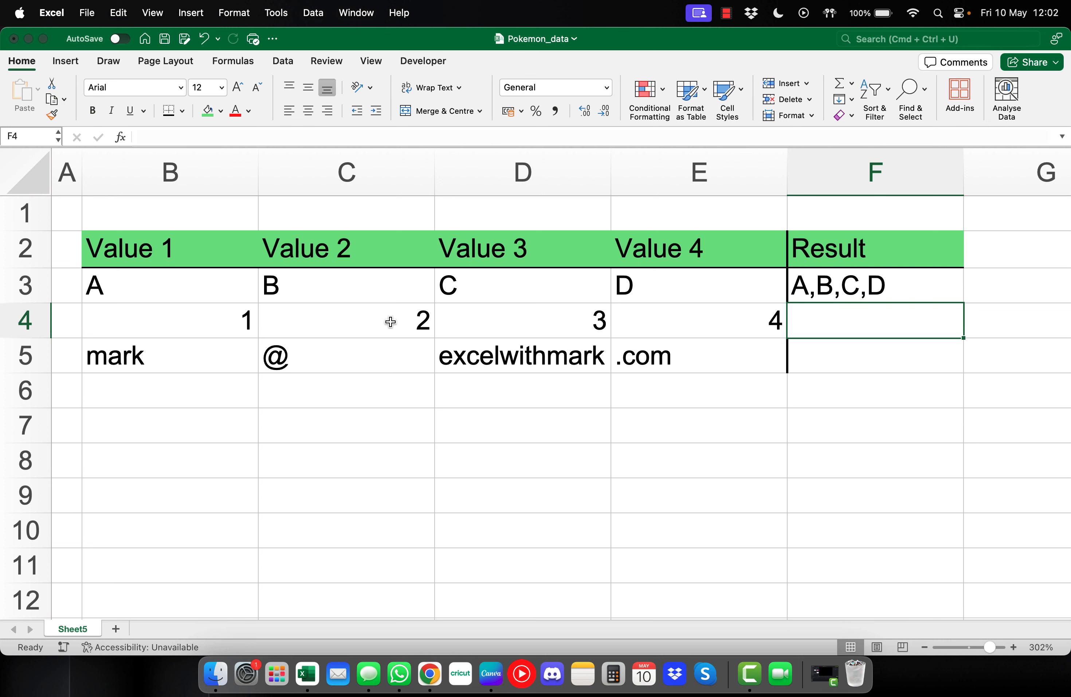
Clear the value in cell D4 and start a TEXTJOIN formula in cell F4.
left_click(575, 330)
key("Delete")
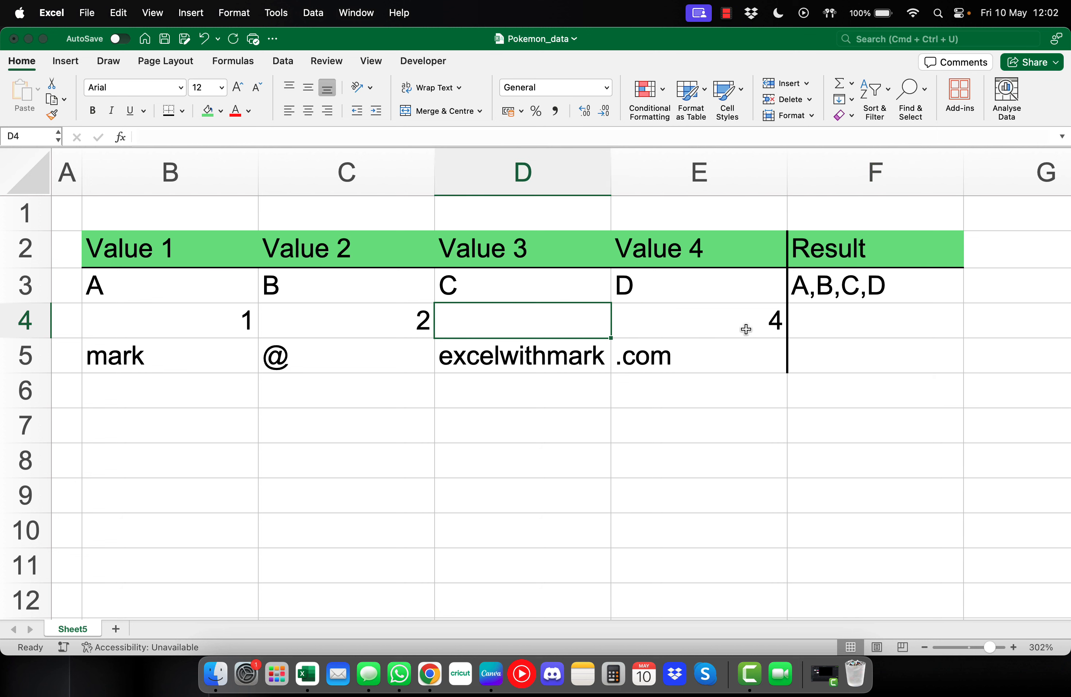
left_click(845, 329)
type("=text")
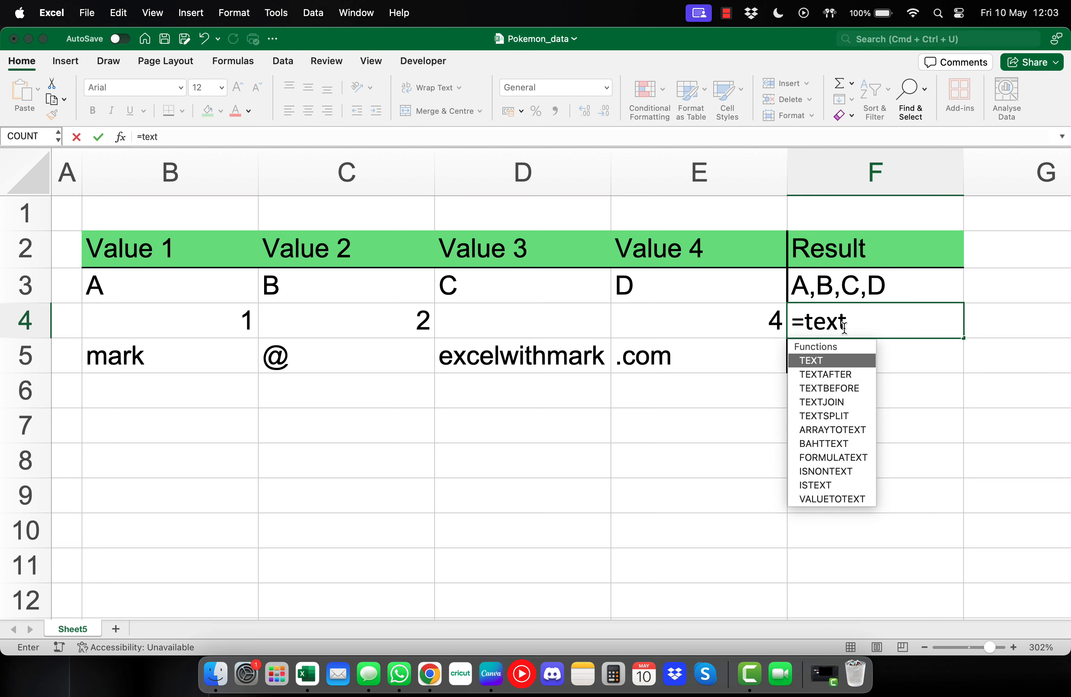
key("Down")
key("Down")
key("Down")
key("Tab")
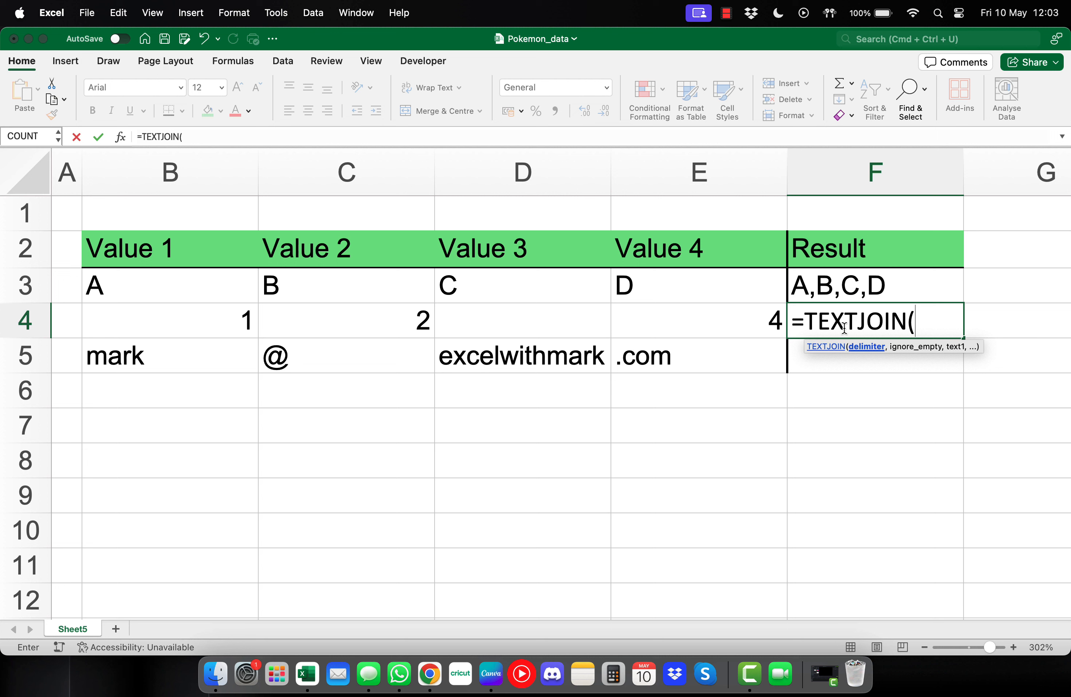
Set the F4 formula's delimiter to a space (" ") and its ignore_empty argument to TRUE.
type("\" \",")
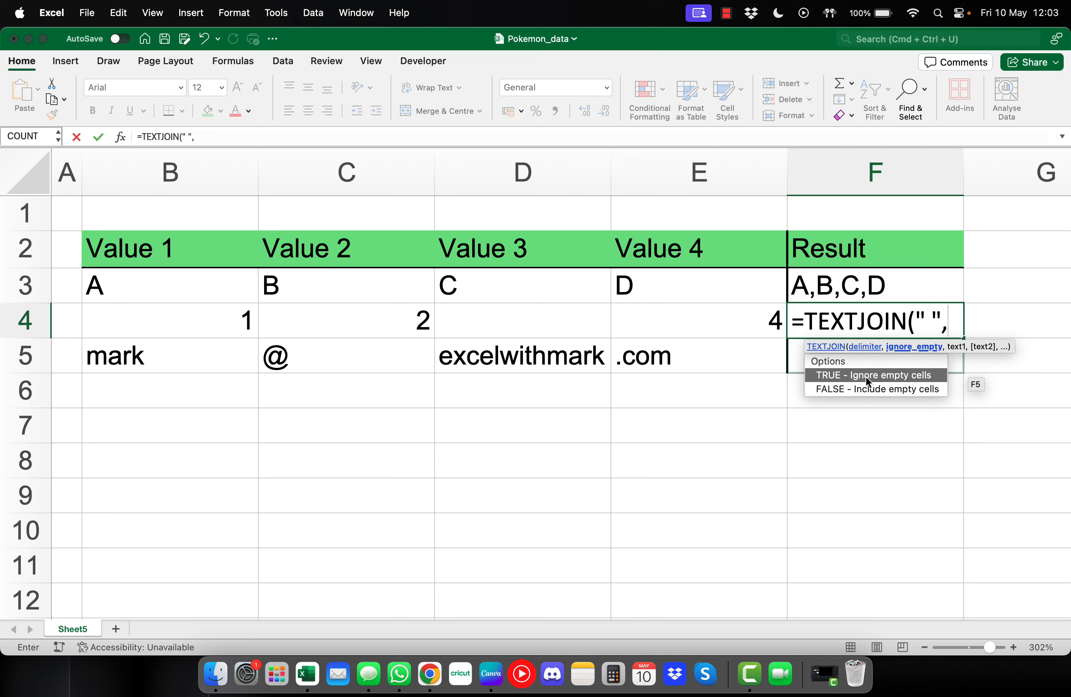
double_click(886, 376)
type(",")
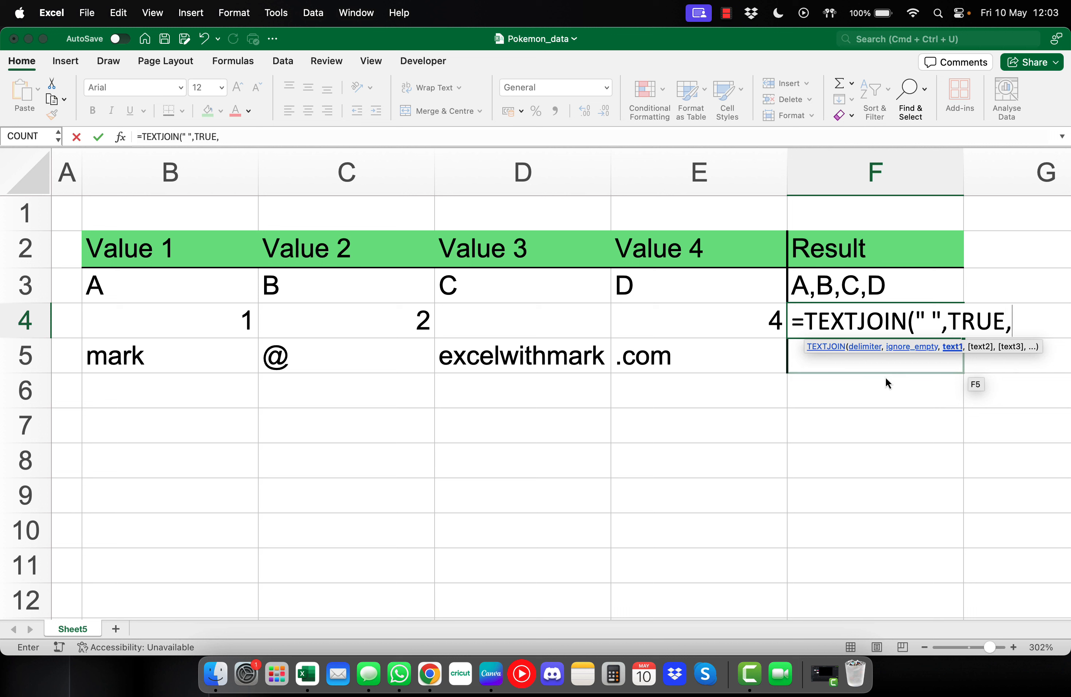
Complete the F4 formula with B4, C4, D4 and E4 as separate text arguments.
left_click(238, 319)
type(",")
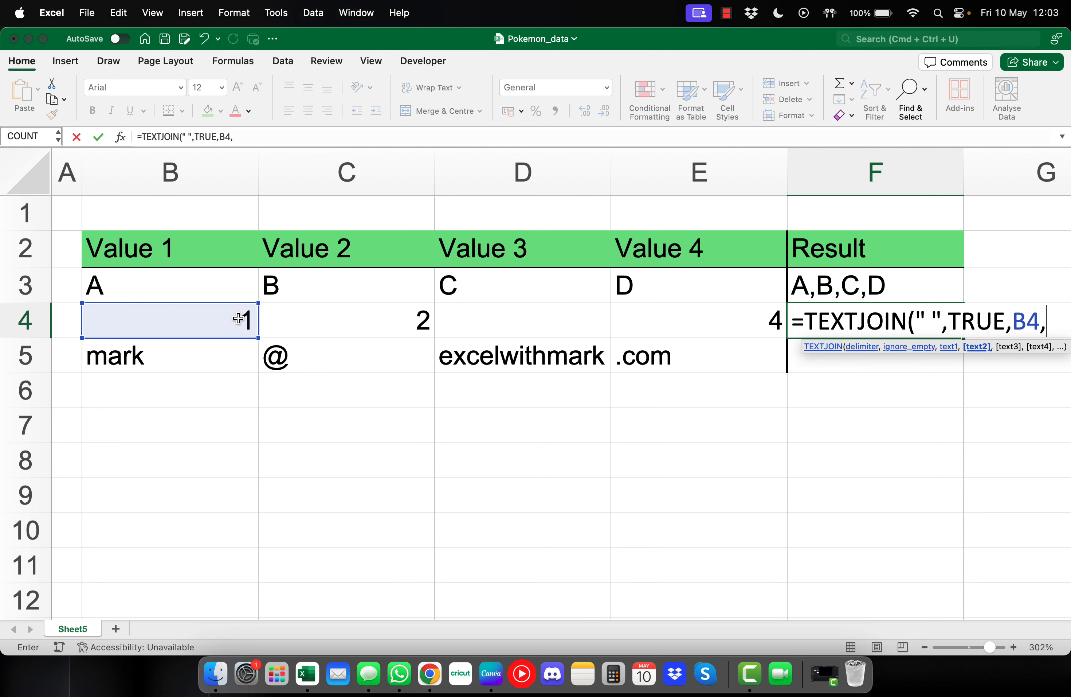
left_click(346, 326)
type(",")
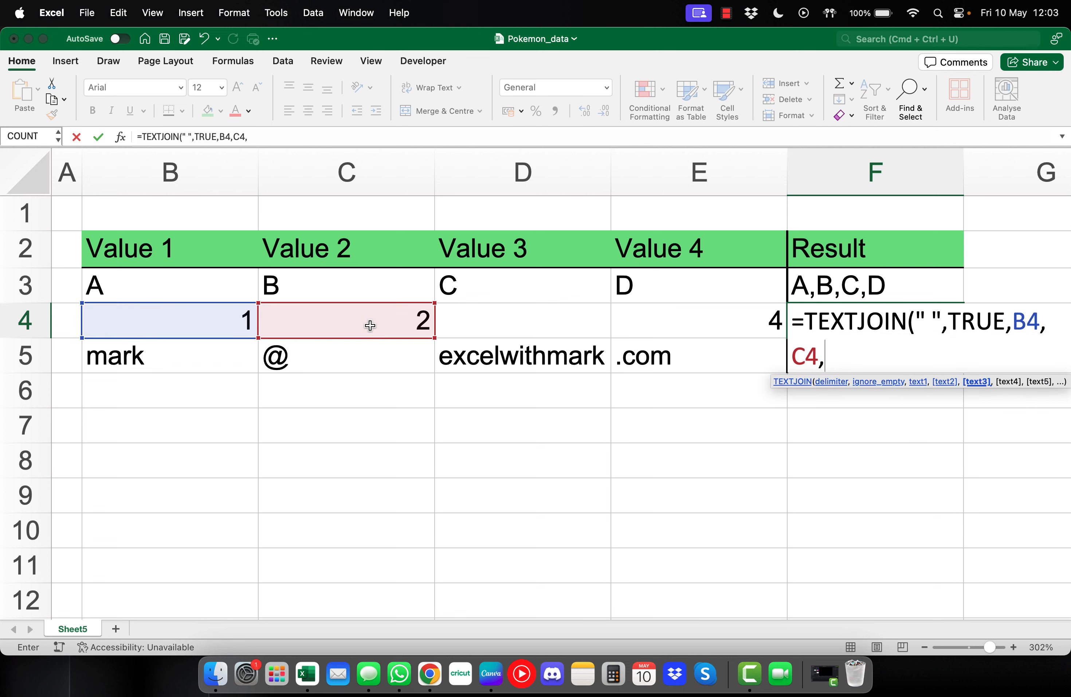
left_click(510, 328)
type(",")
left_click(681, 326)
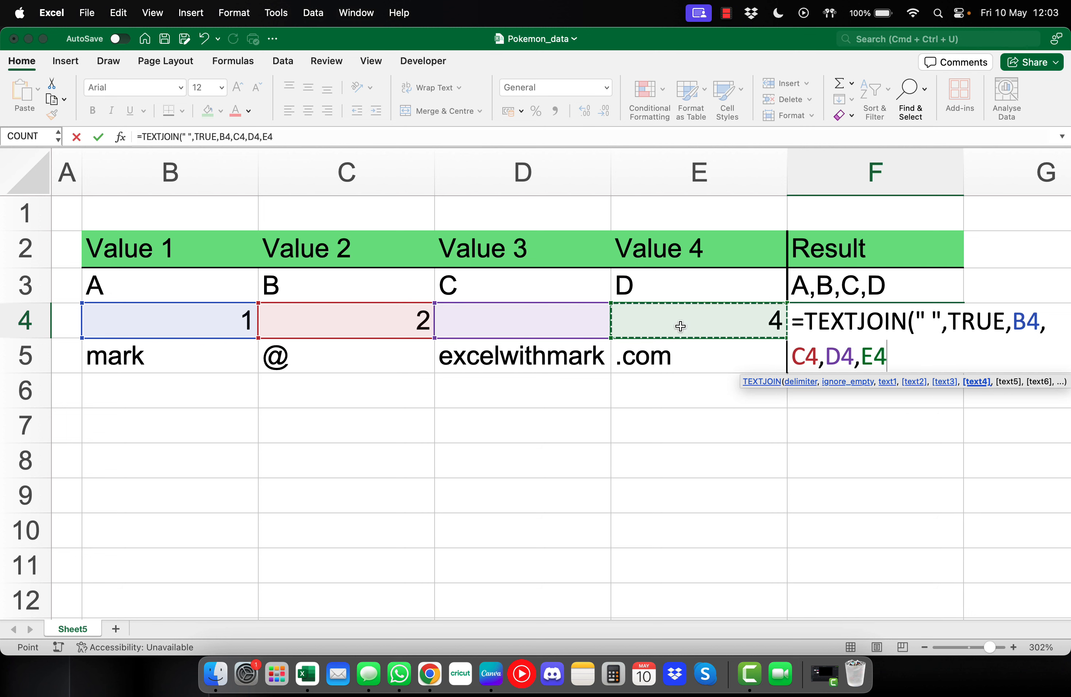
type(")")
key("Return")
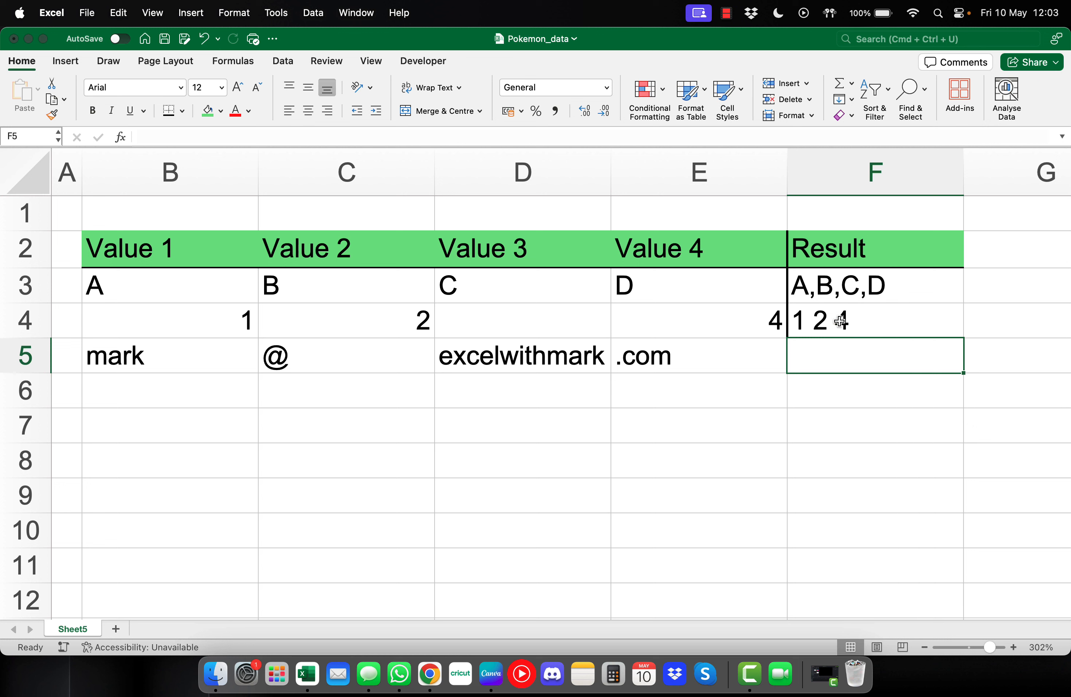
Enter 3 in cell D4 to test the F4 formula, and clear the cell again.
left_click(580, 326)
type("3")
key("Return")
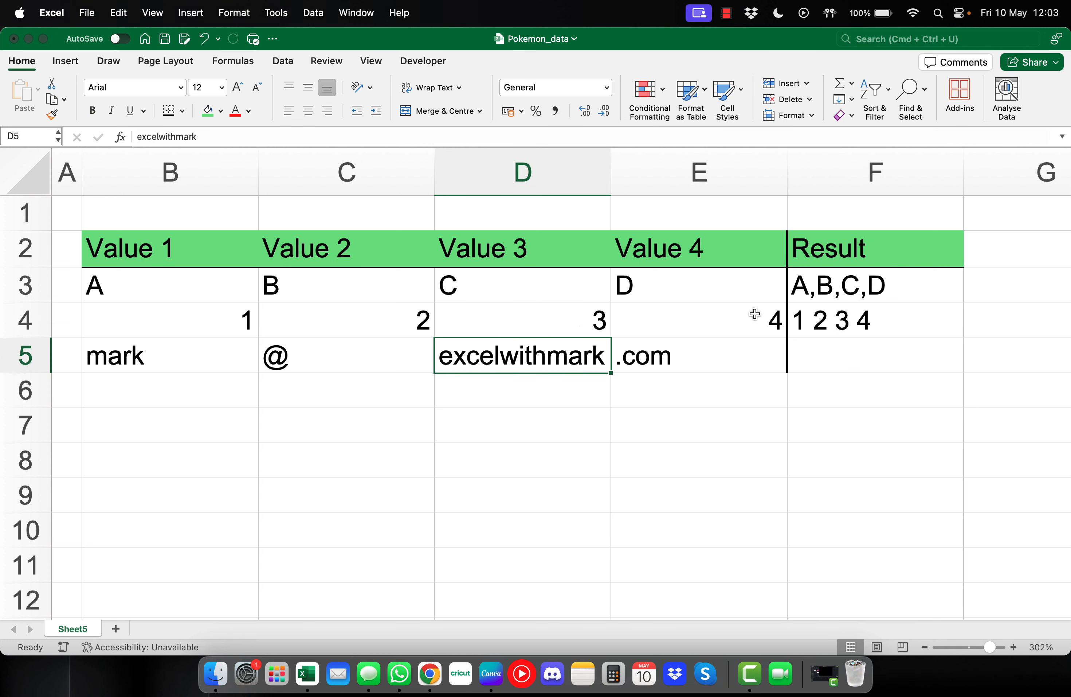
left_click(583, 323)
key("Delete")
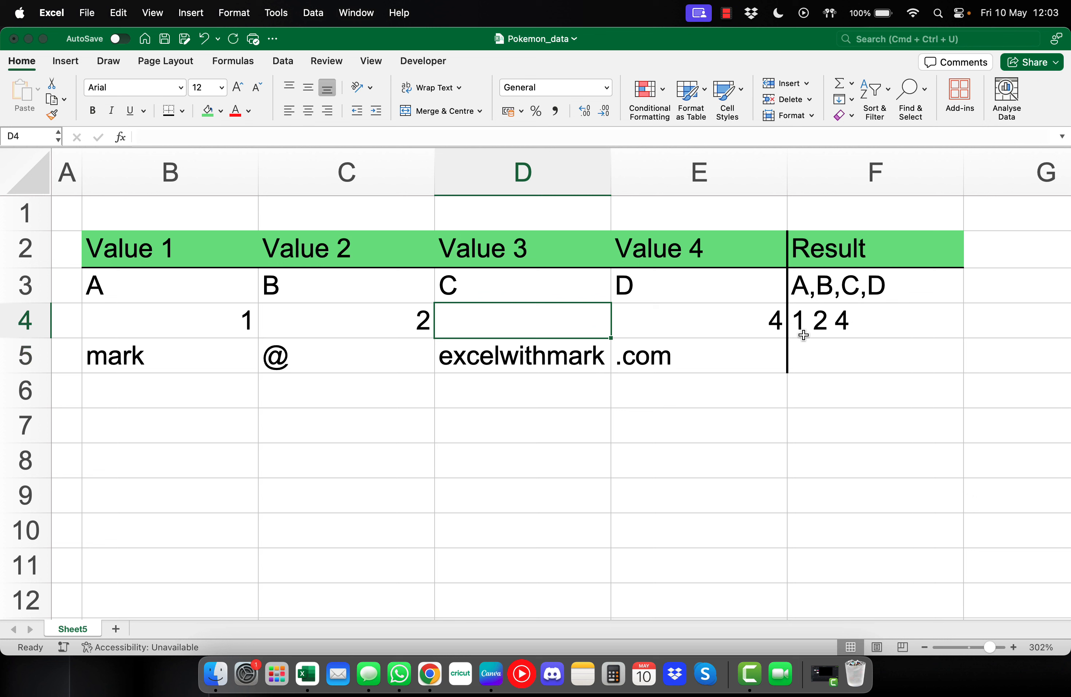
Start a TEXTJOIN formula in cell F5 of the Result column.
left_click(854, 362)
type("=")
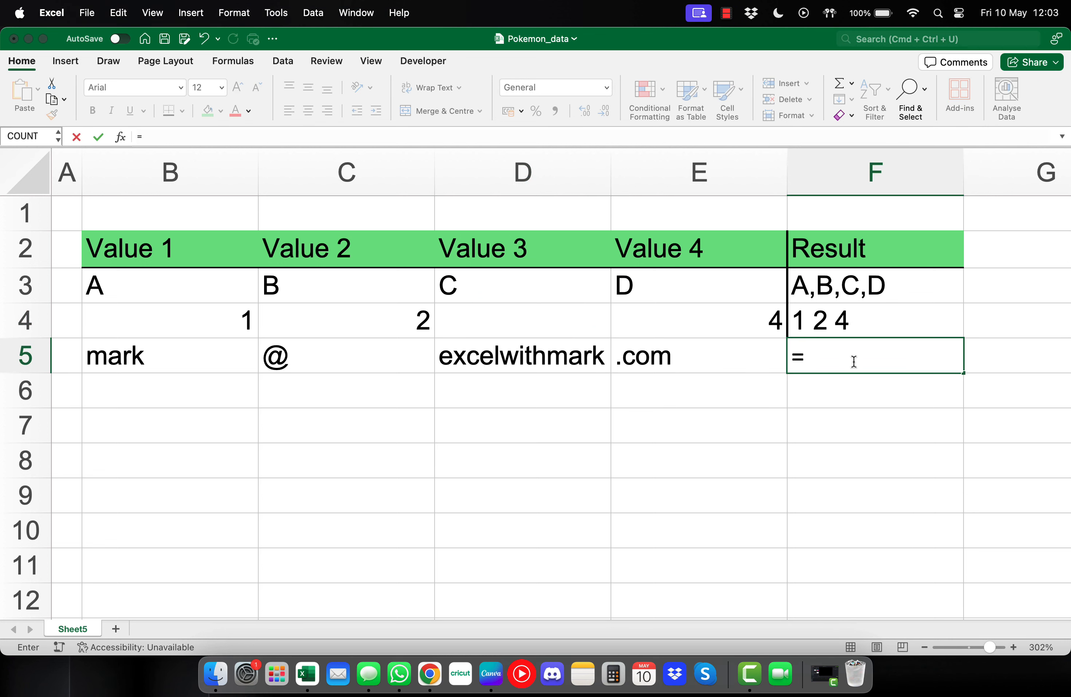
type("text")
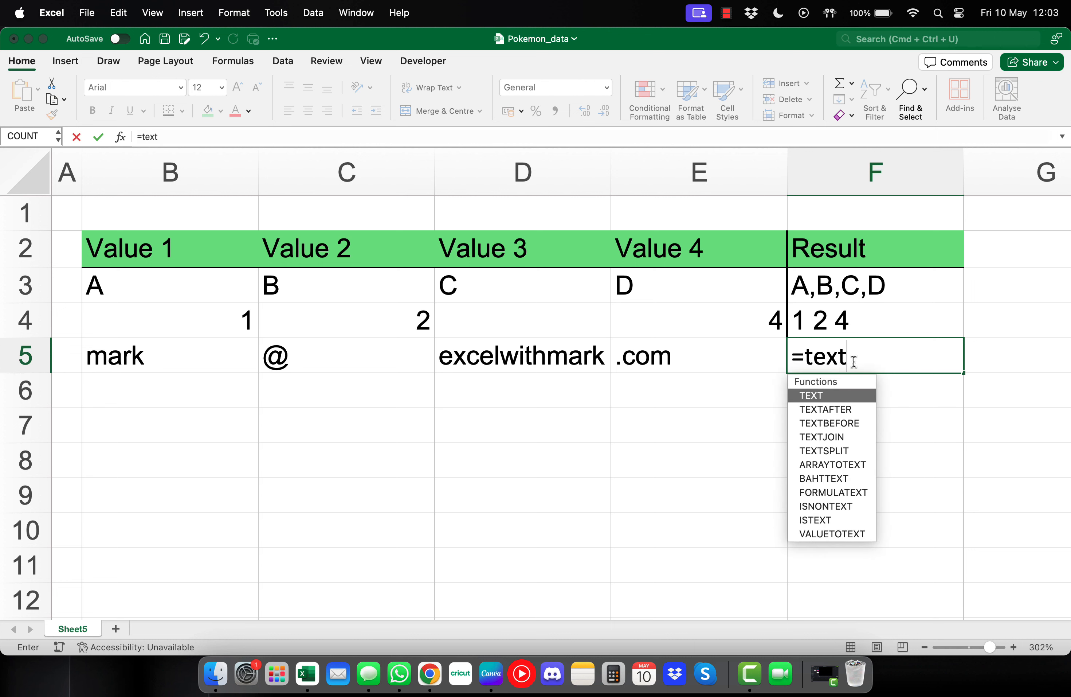
key("Down")
key("Down")
key("Down")
key("Tab")
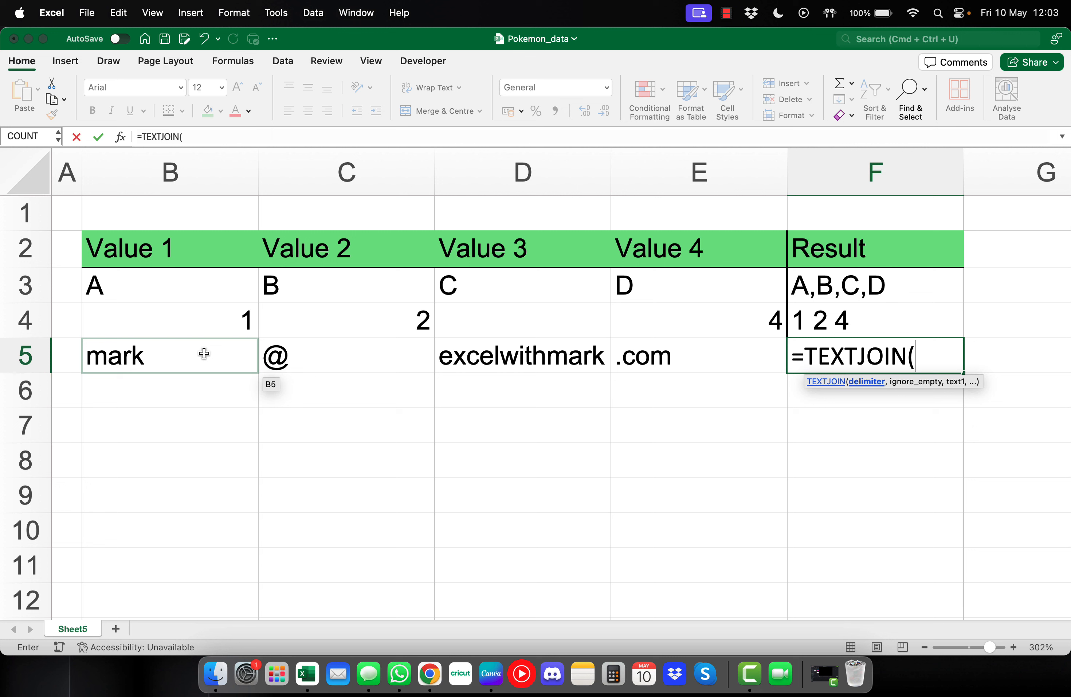
Set the F5 formula's delimiter to an empty string ("") and its ignore_empty argument to TRUE.
type("\"\",")
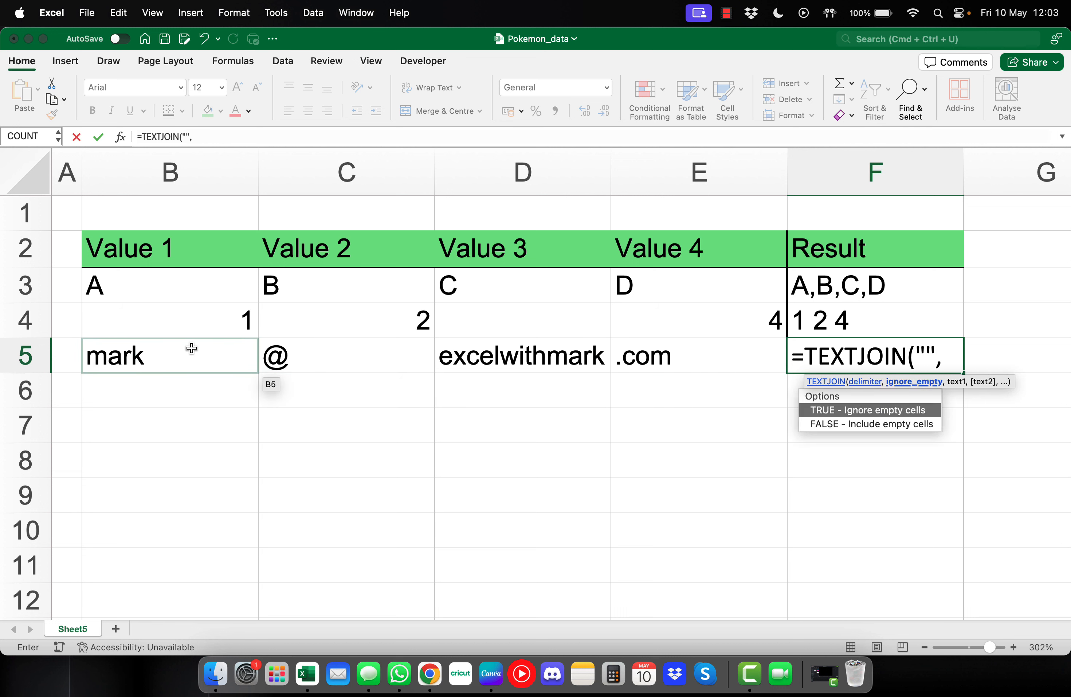
double_click(901, 413)
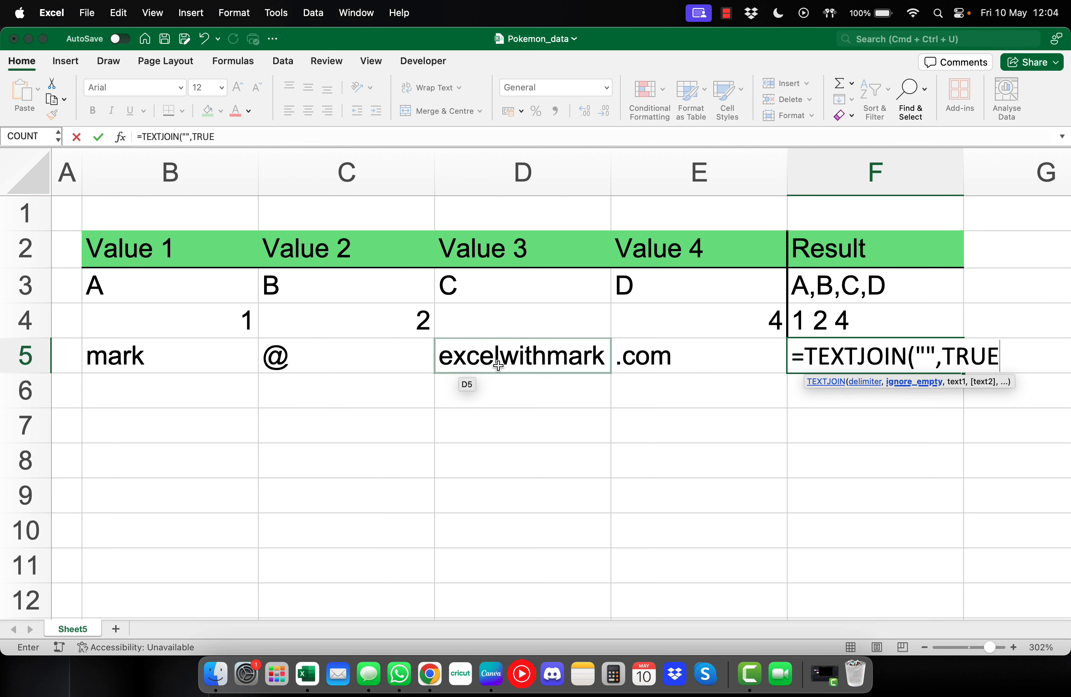
left_click(221, 350)
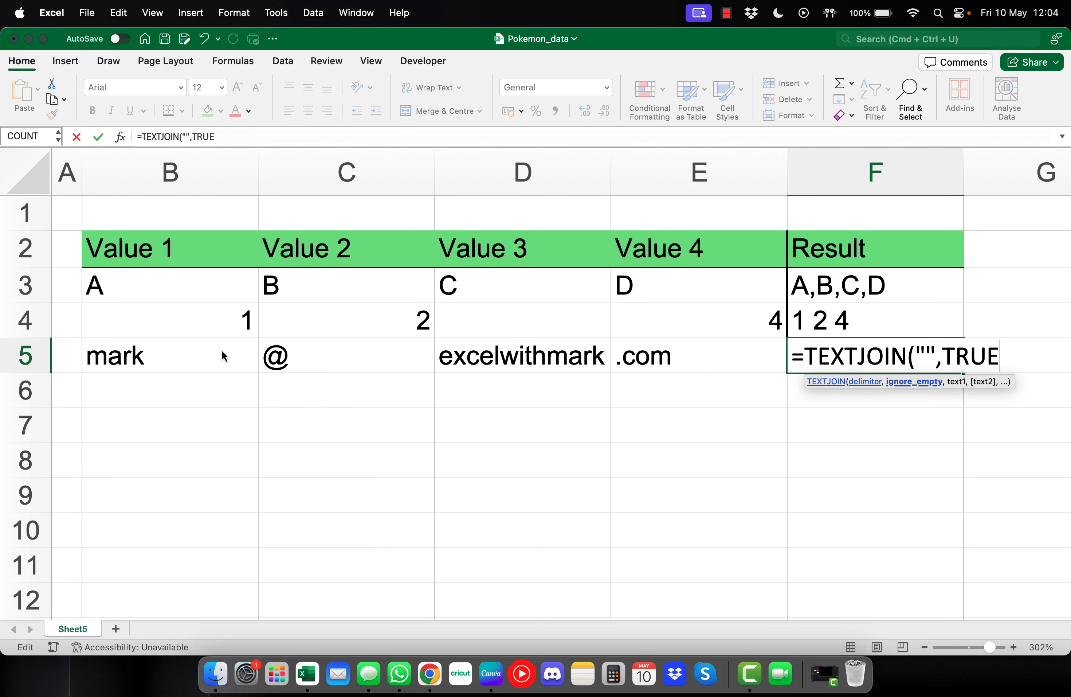
type(",")
Complete the F5 formula with B5, C5, D5 and E5 as separate text arguments, and narrow column E slightly.
left_click(210, 348)
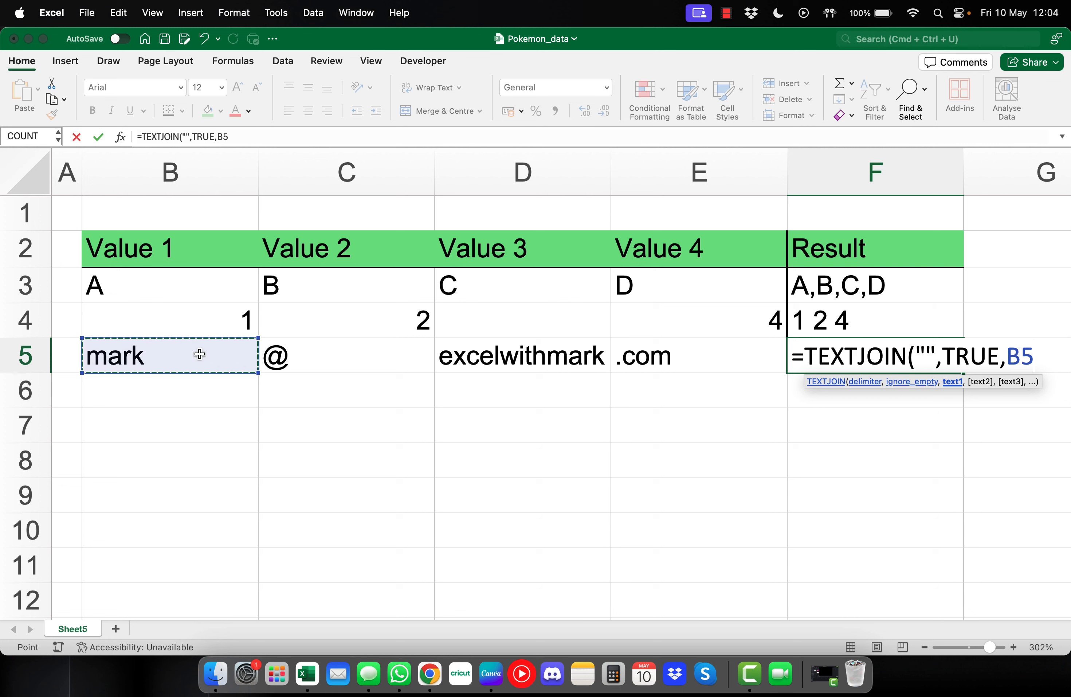
type(",")
left_click(371, 360)
type(",")
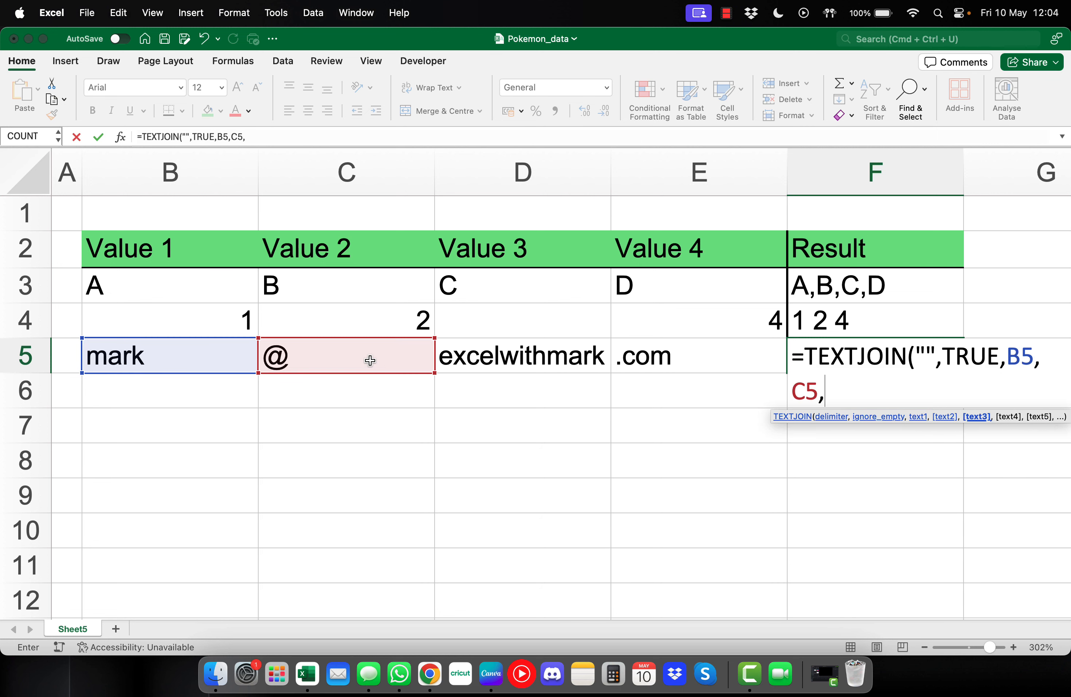
left_click(502, 365)
type(",")
left_click(681, 364)
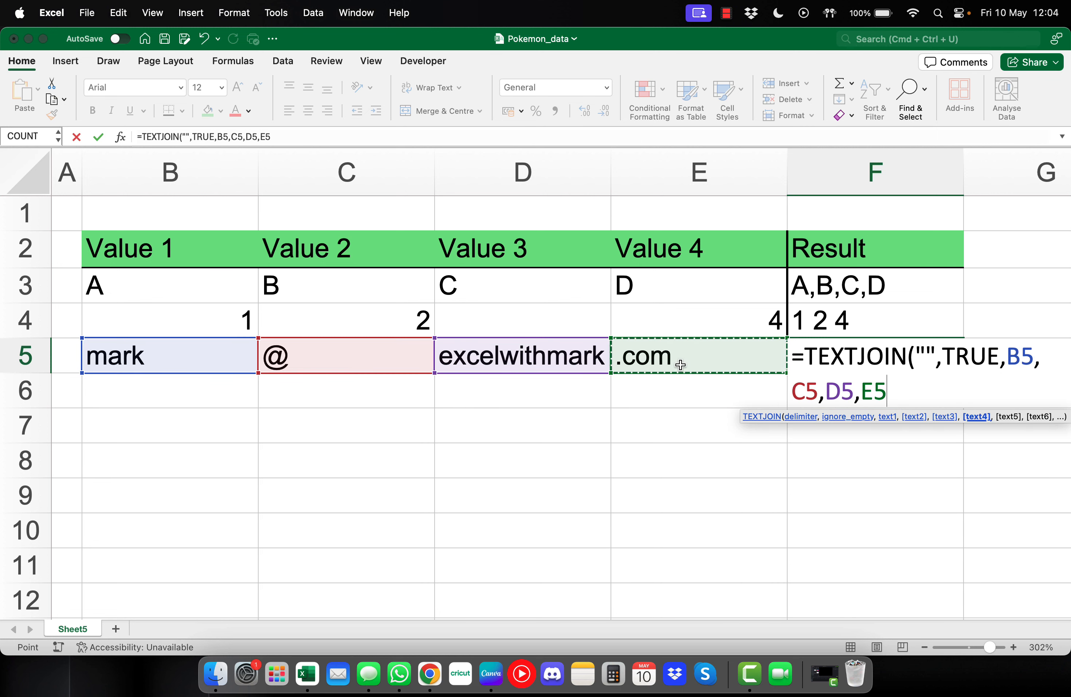
type(")")
key("Return")
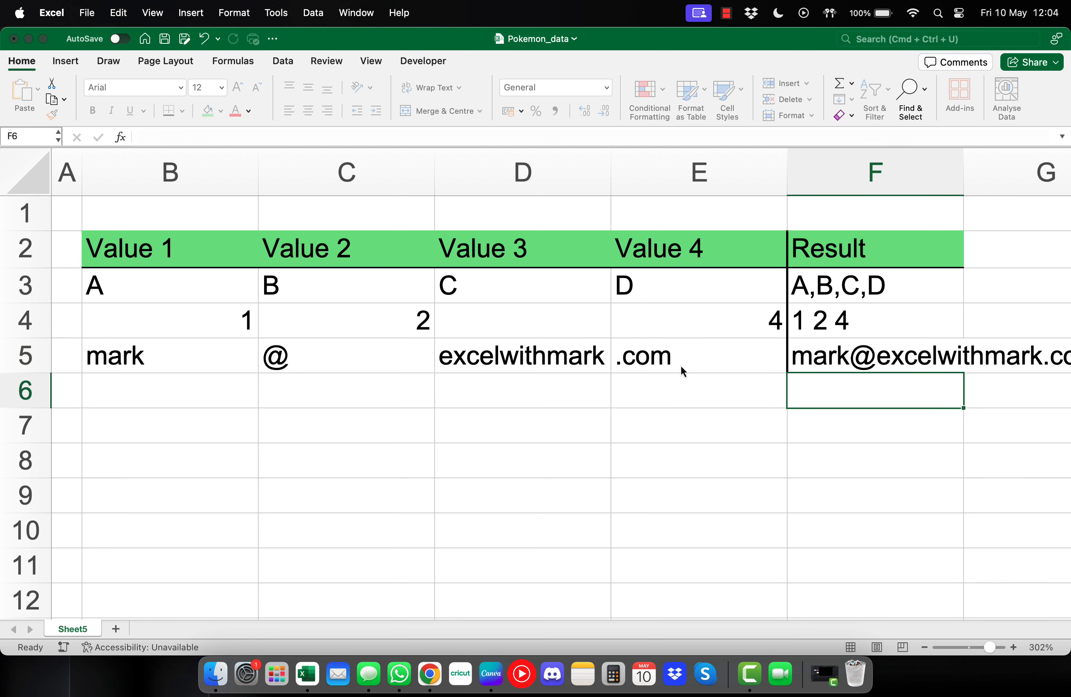
left_click_drag(787, 175, 749, 174)
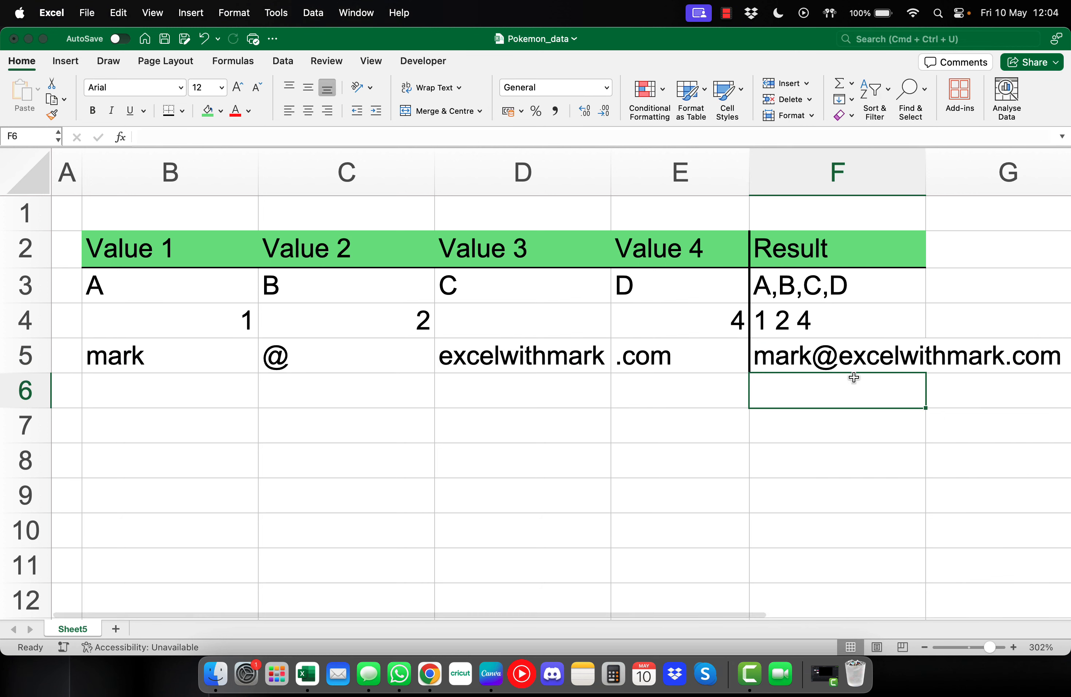